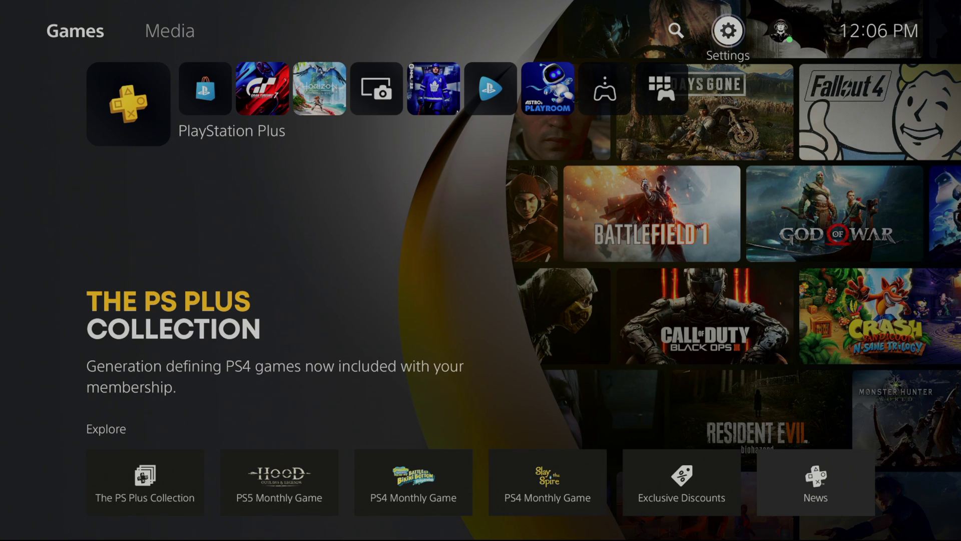
# Step: From the home screen, open Settings and go to Screen and Video
pyautogui.press('Right')
pyautogui.press('Left')
pyautogui.press('Down')
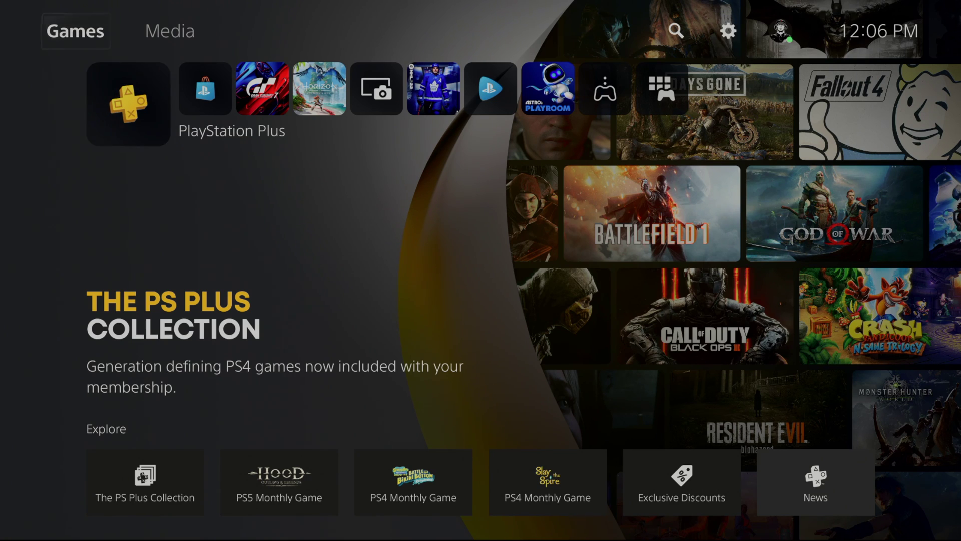
pyautogui.press('Up')
pyautogui.press('Right')
pyautogui.press('Right')
pyautogui.press('Right')
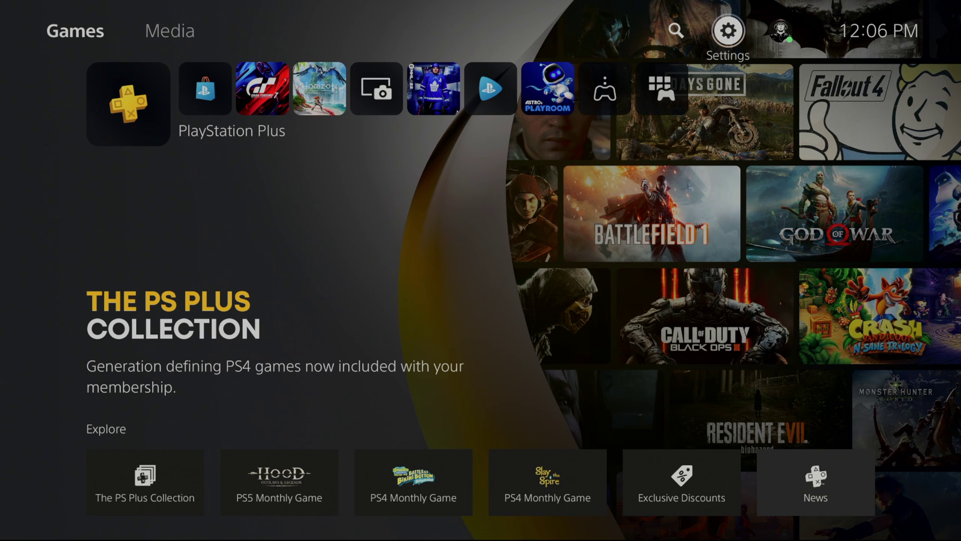
pyautogui.press('Return')
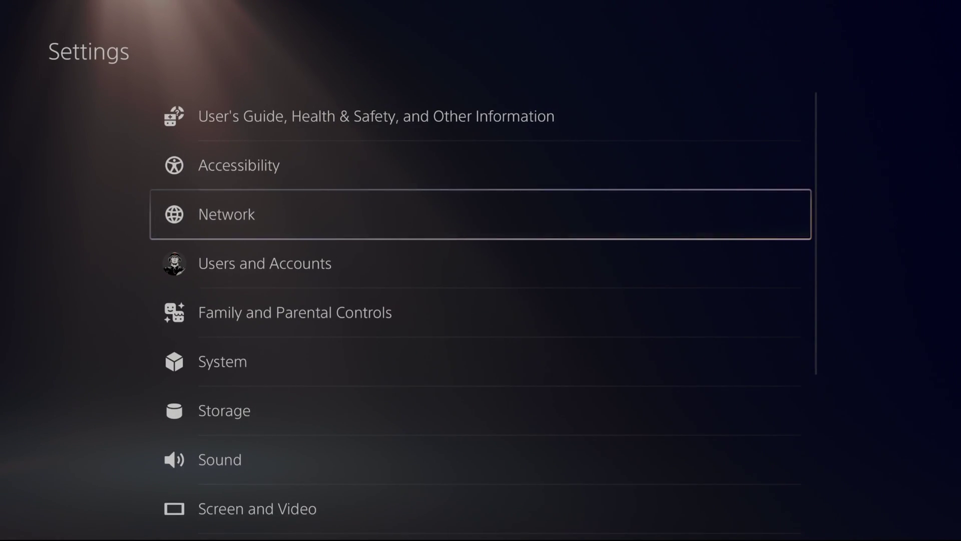
pyautogui.press('Down')
pyautogui.press('Down')
pyautogui.press('Down')
pyautogui.press('Down')
pyautogui.press('Down')
pyautogui.press('Down')
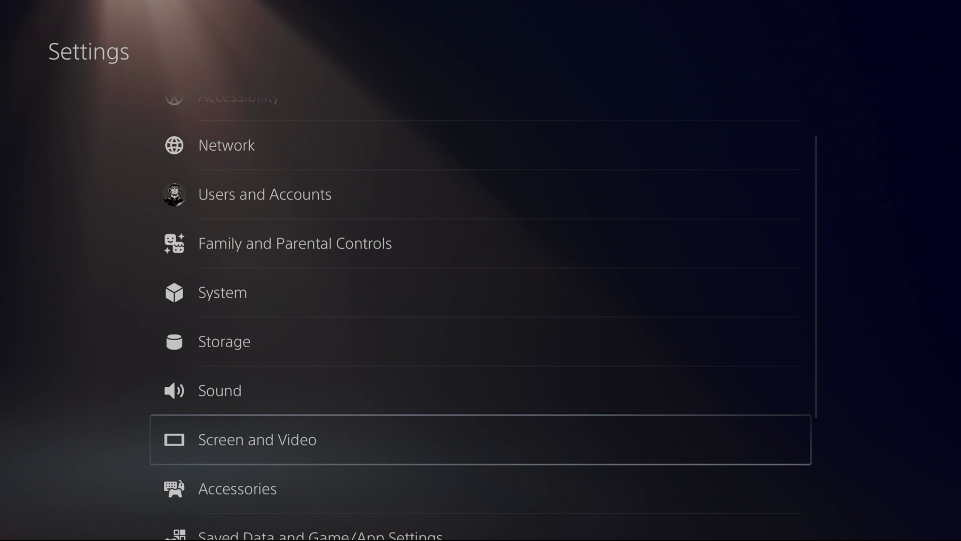
pyautogui.press('Return')
# Step: Browse the Resolution choices from 1080p to 2160p, leaving Resolution on Automatic
pyautogui.press('Right')
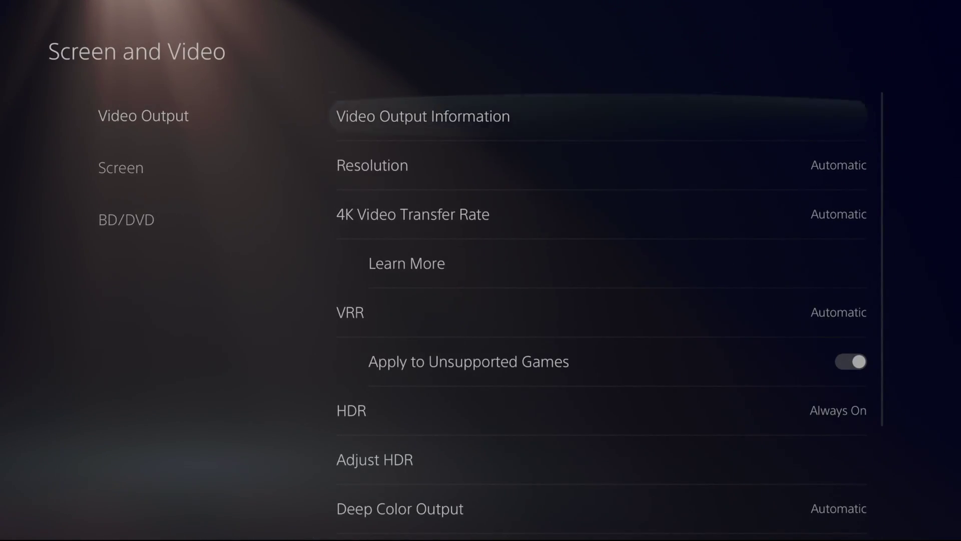
pyautogui.press('Down')
pyautogui.press('Return')
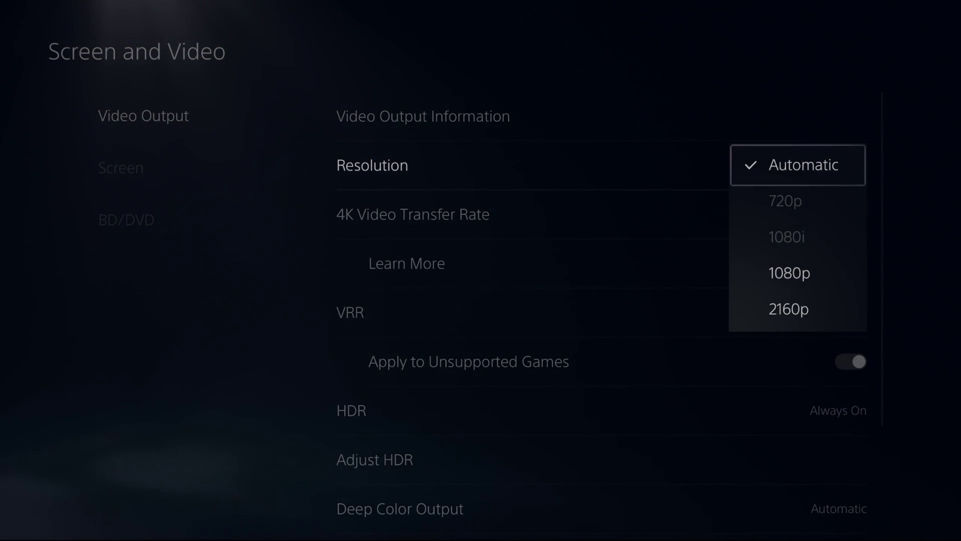
pyautogui.press('Down')
pyautogui.press('Down')
pyautogui.press('Down')
pyautogui.press('Down')
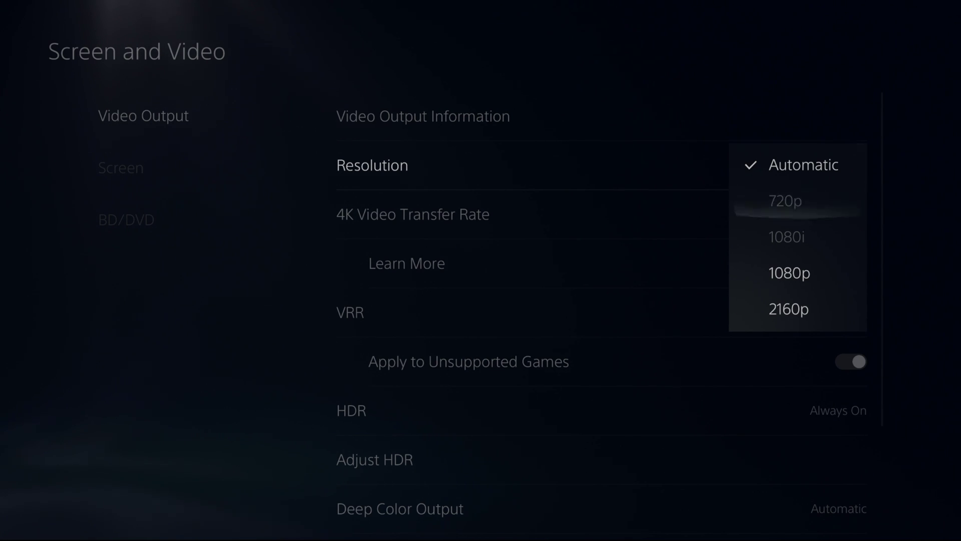
pyautogui.press('Up')
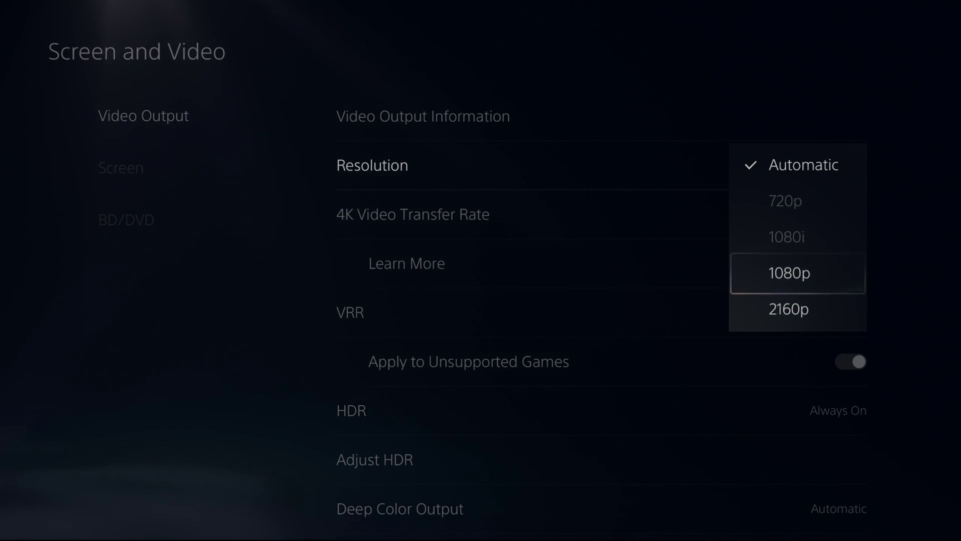
pyautogui.press('Down')
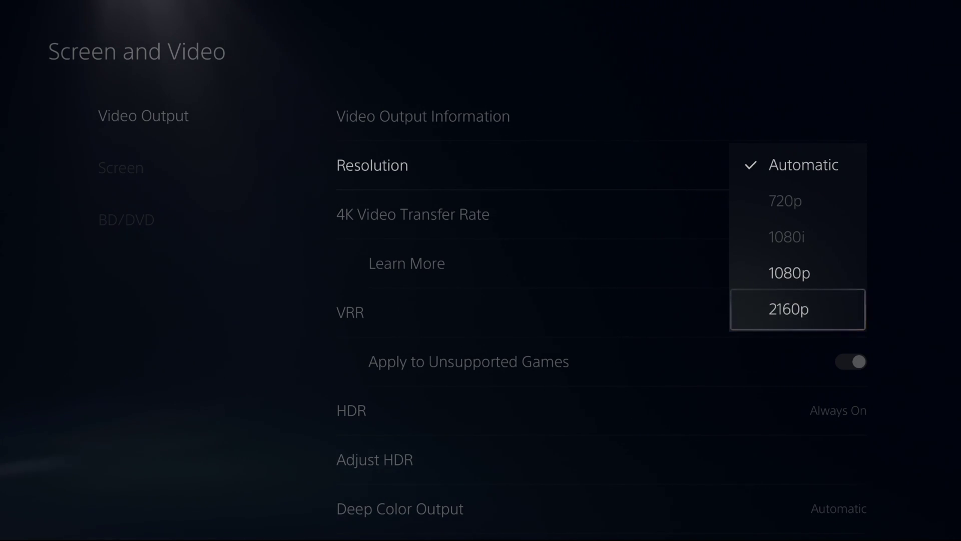
pyautogui.press('Up')
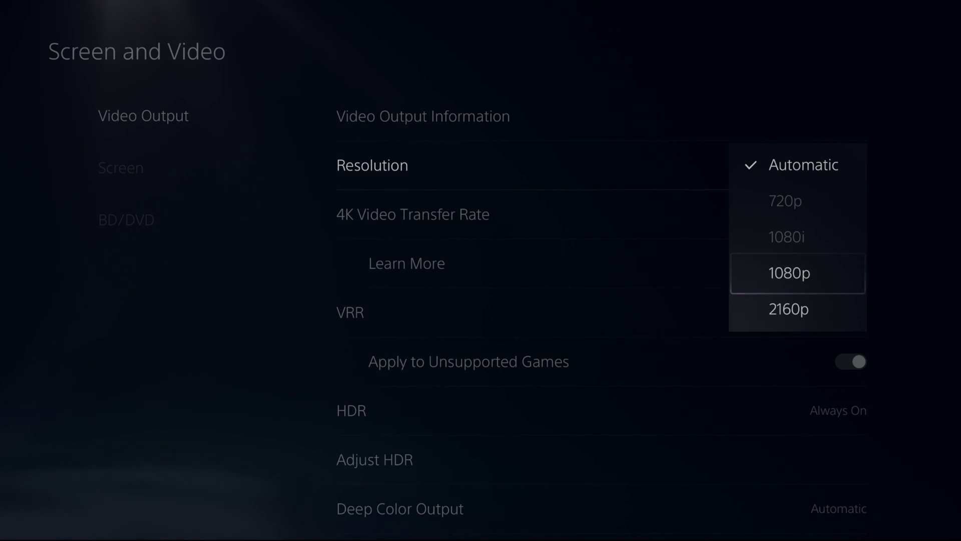
pyautogui.press('Escape')
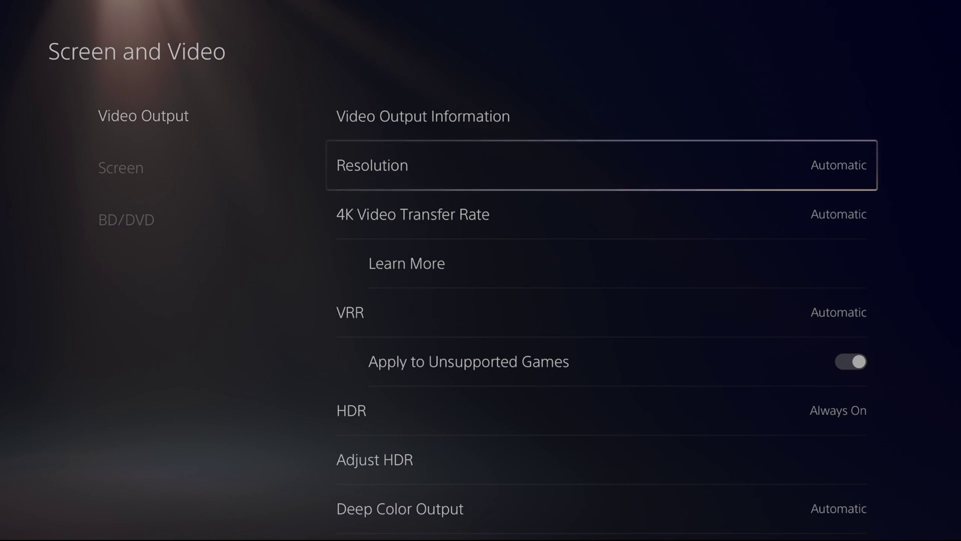
pyautogui.press('Down')
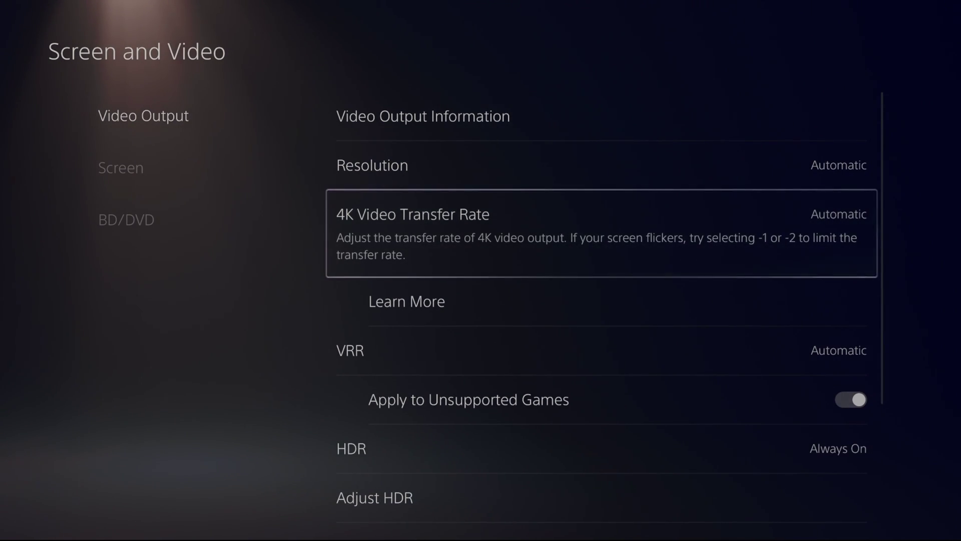
pyautogui.press('Return')
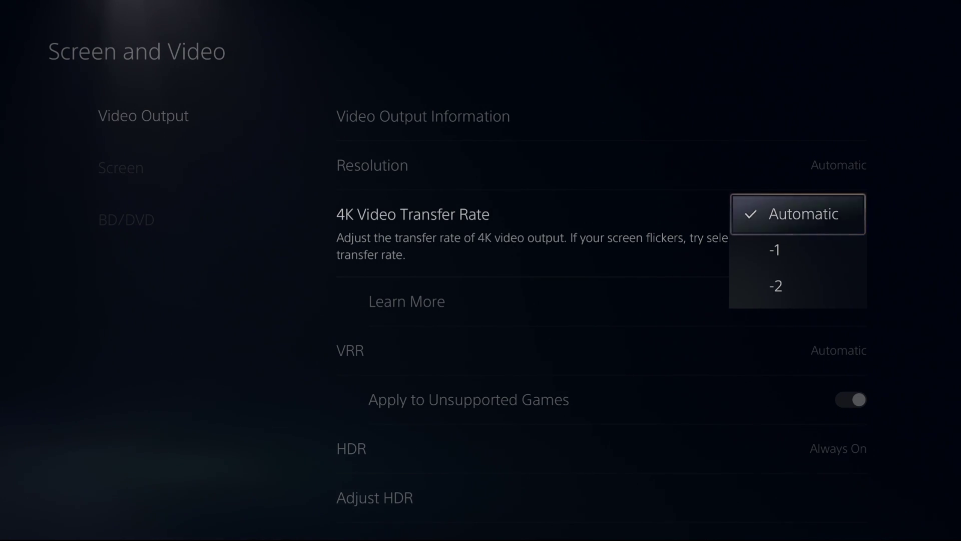
pyautogui.press('Down')
pyautogui.press('Down')
pyautogui.press('Up')
pyautogui.press('Up')
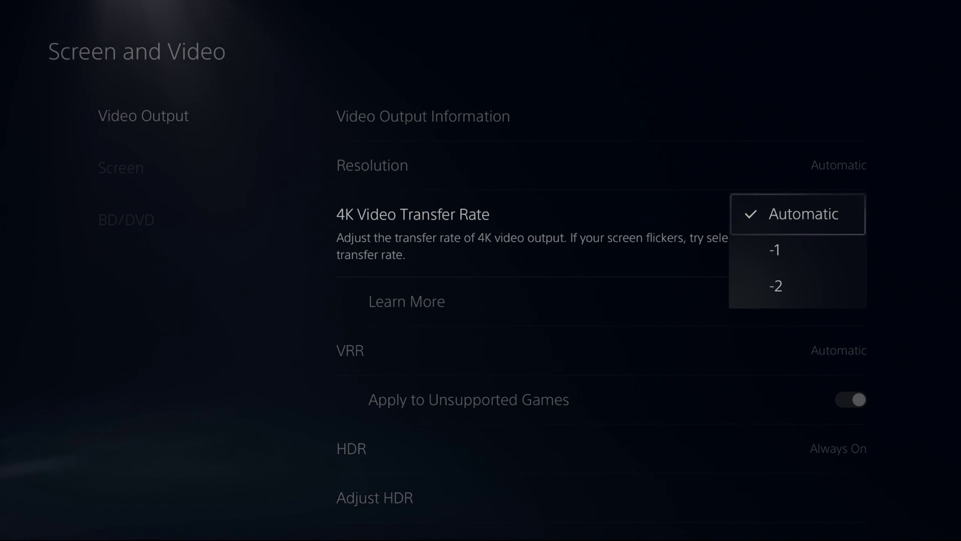
pyautogui.press('Down')
pyautogui.press('Down')
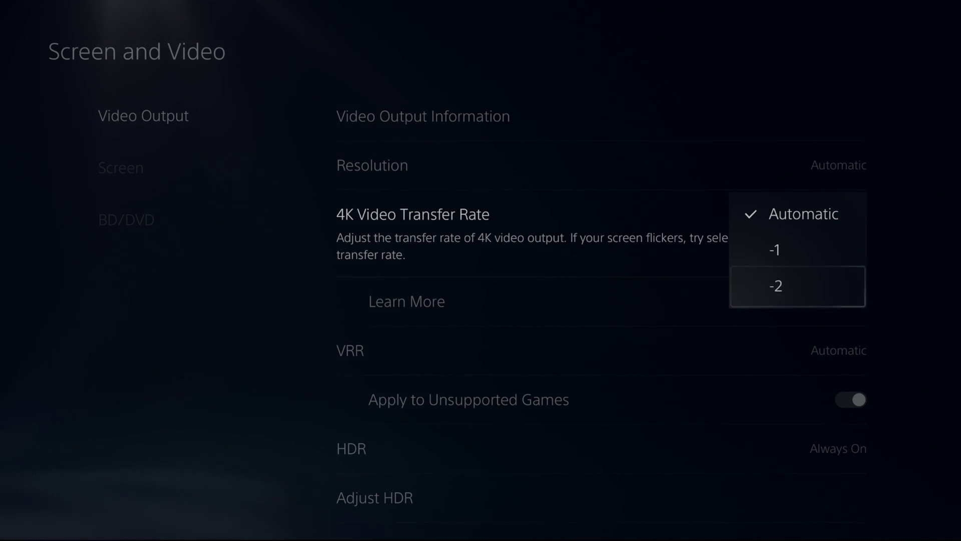
pyautogui.press('Up')
pyautogui.press('Up')
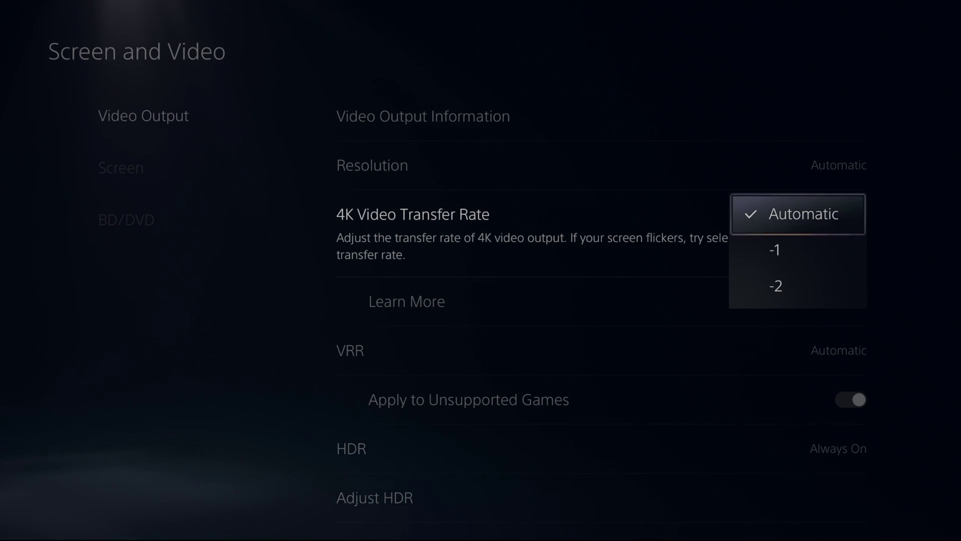
pyautogui.press('Down')
pyautogui.press('Down')
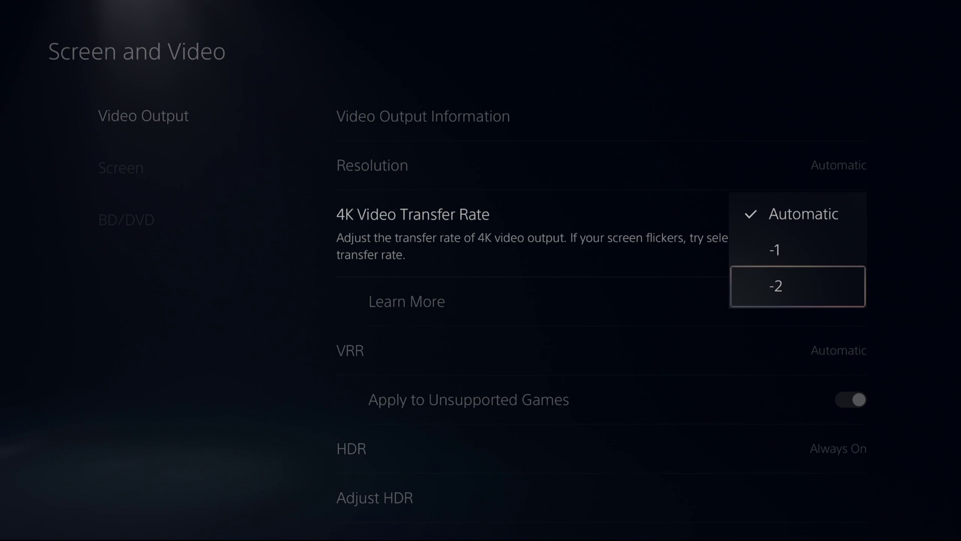
pyautogui.press('Escape')
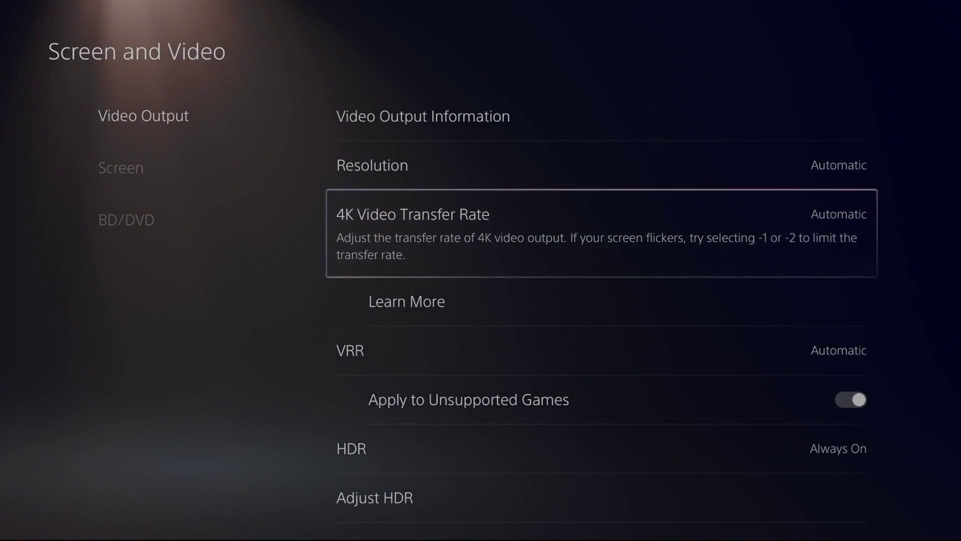
# Step: Keep 4K Video Transfer Rate and VRR on Automatic, then reach Apply to Unsupported Games
pyautogui.press('Down')
pyautogui.press('Down')
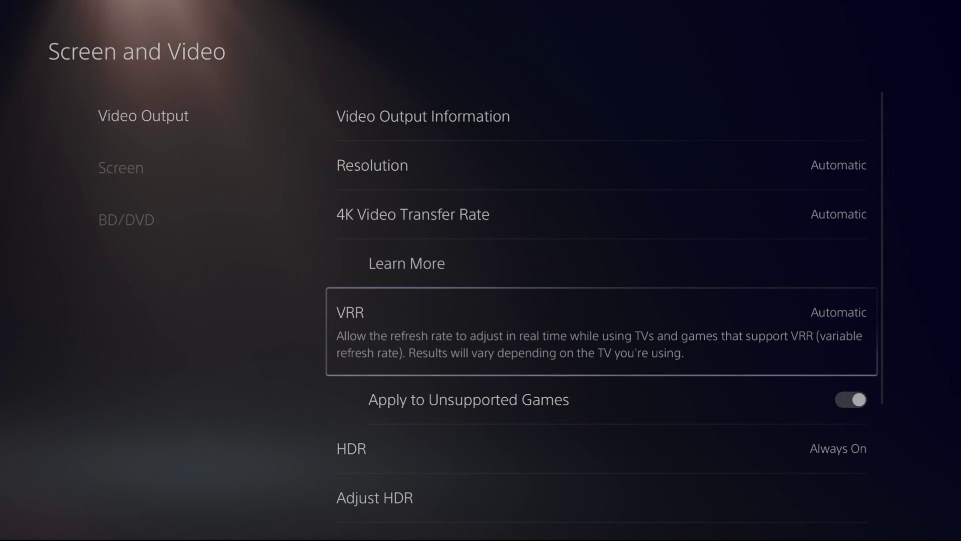
pyautogui.press('Return')
pyautogui.press('Escape')
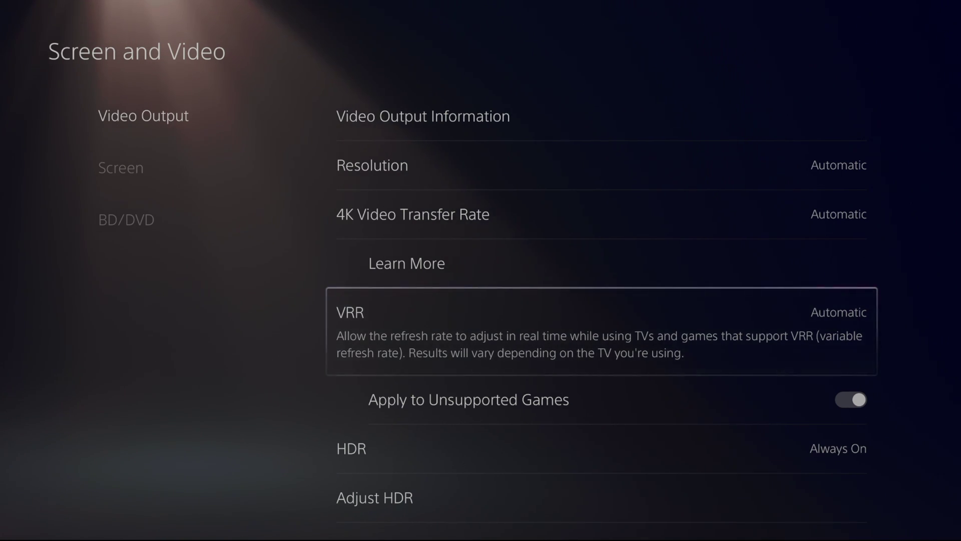
pyautogui.press('Return')
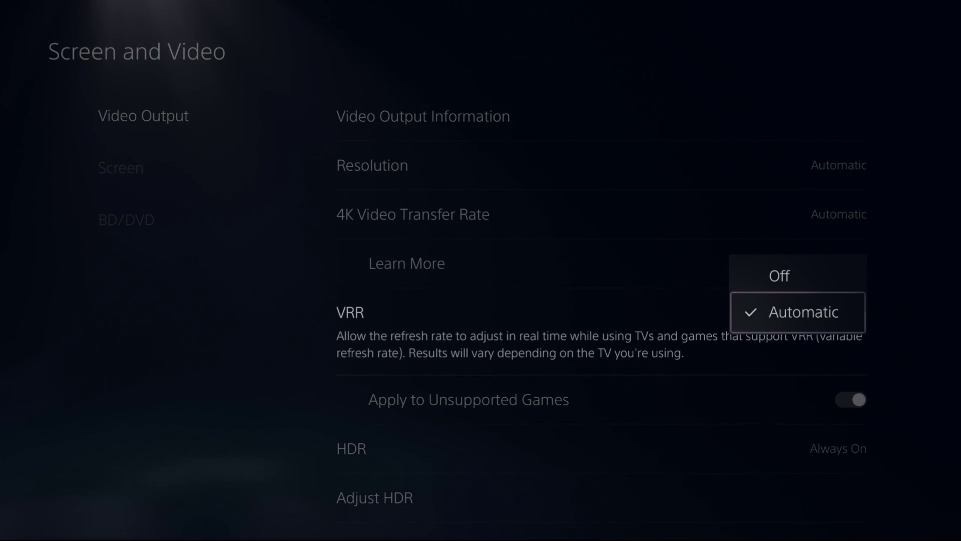
pyautogui.press('Return')
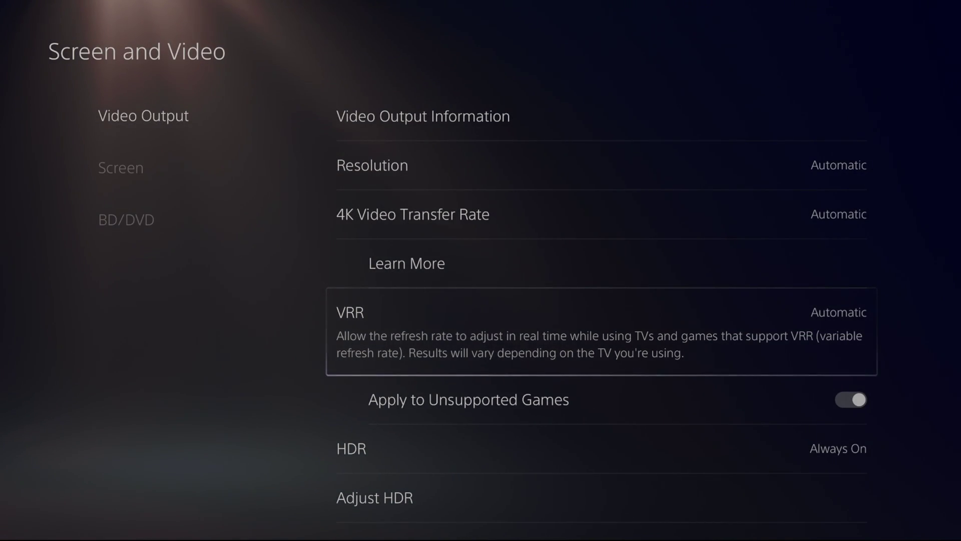
pyautogui.press('Down')
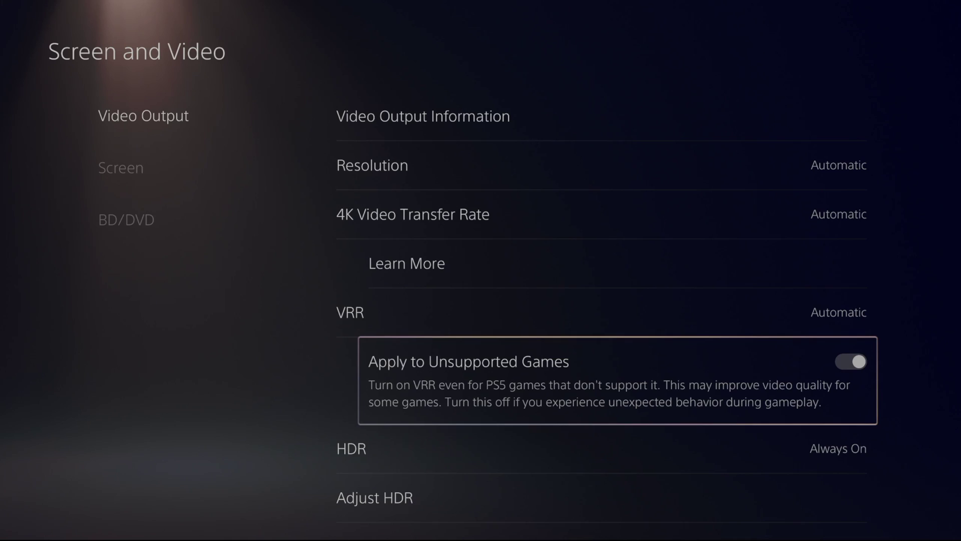
# Step: Confirm HDR is Always On instead of On When Supported, then reach Deep Color Output
pyautogui.press('Down')
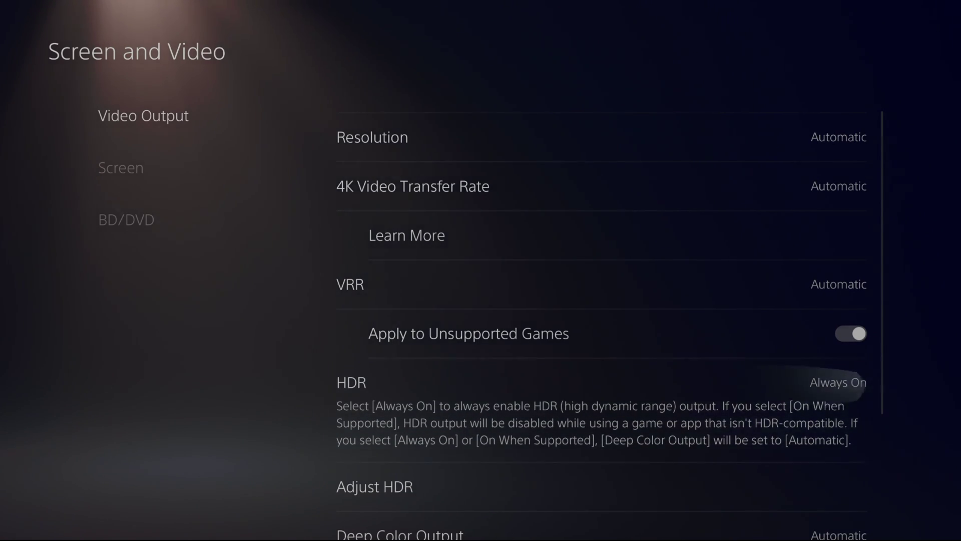
pyautogui.press('Return')
pyautogui.press('Down')
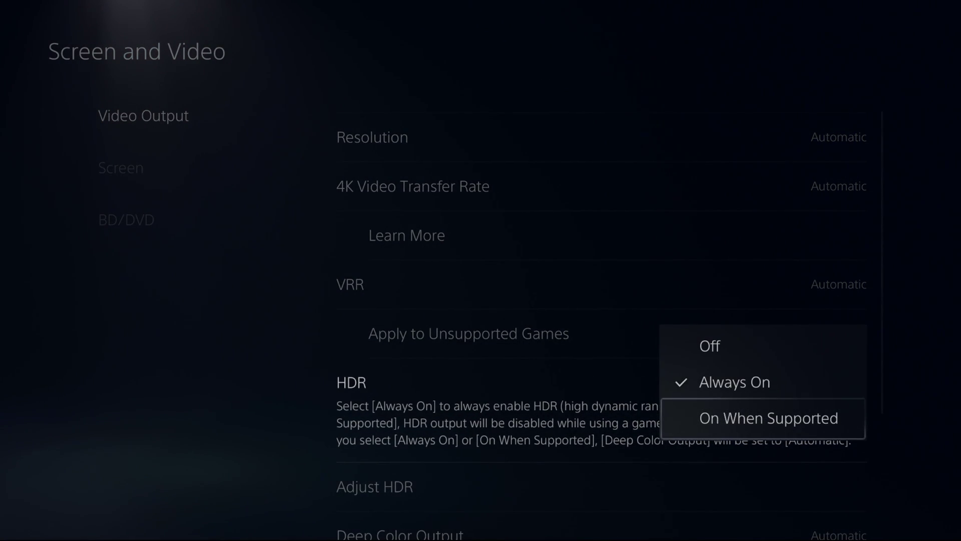
pyautogui.press('Up')
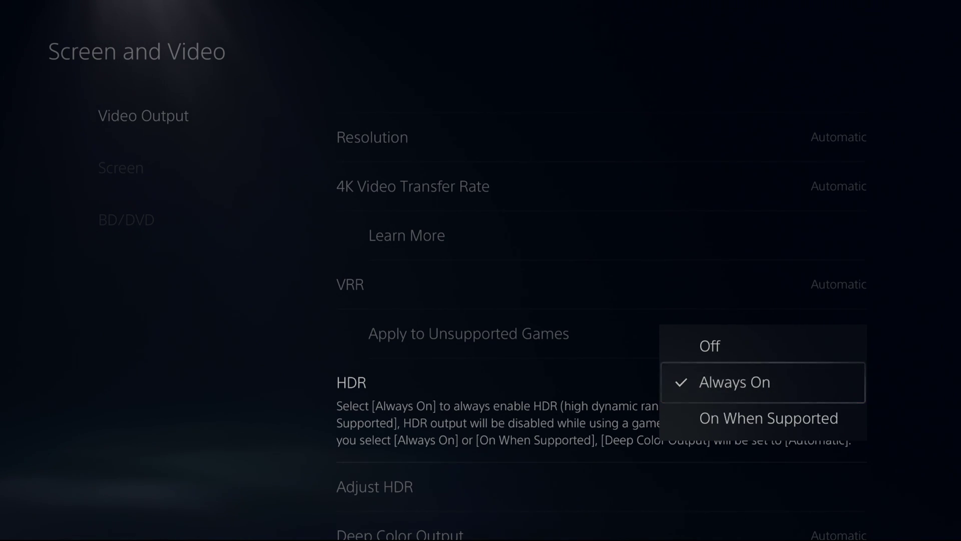
pyautogui.press('Return')
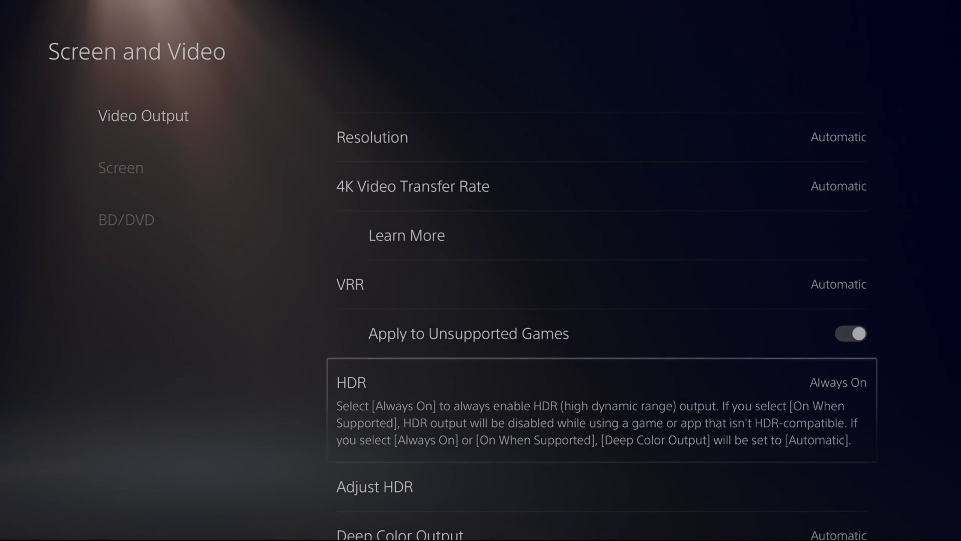
pyautogui.press('Down')
pyautogui.press('Down')
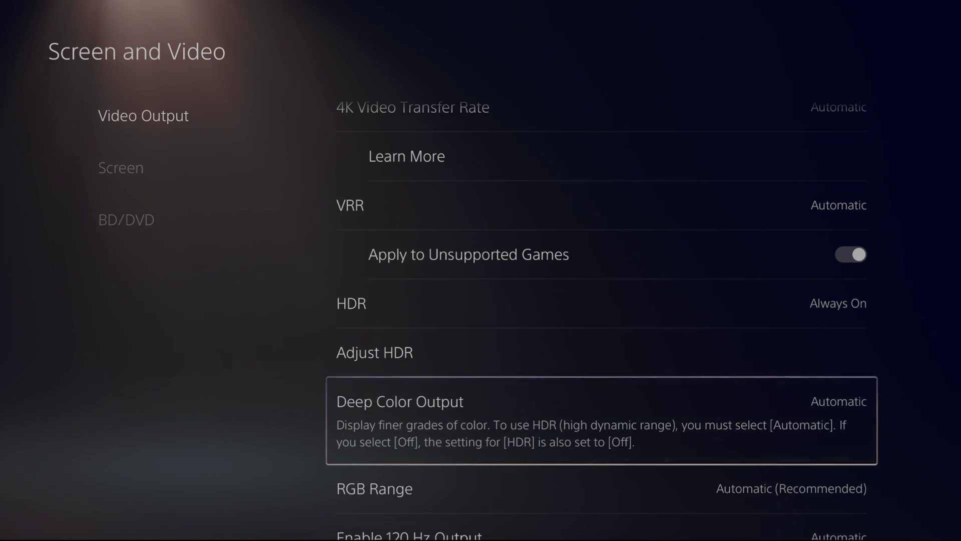
# Step: Check Enable 120 Hz Output's choices, keep it on Automatic, and return to the Video Output top
pyautogui.click(600, 352)
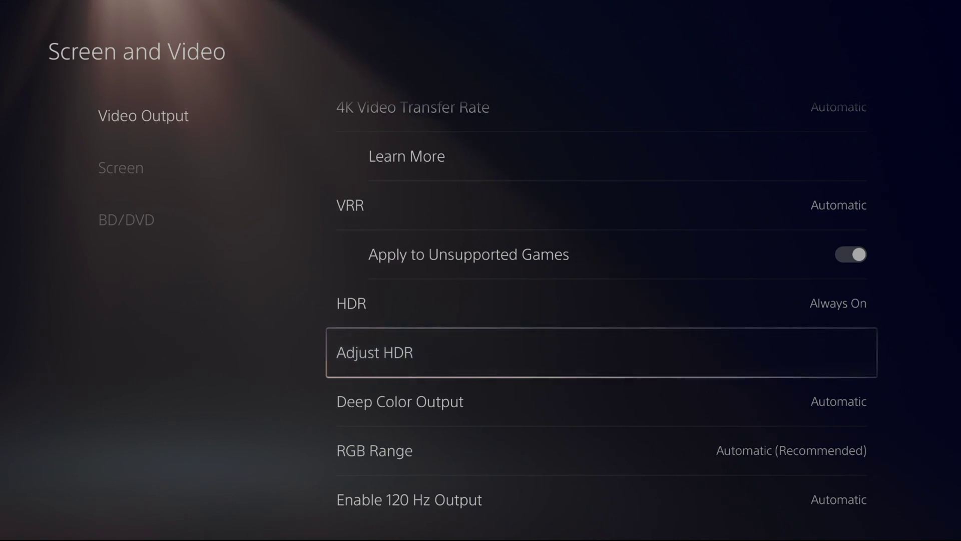
pyautogui.press('Down')
pyautogui.press('Down')
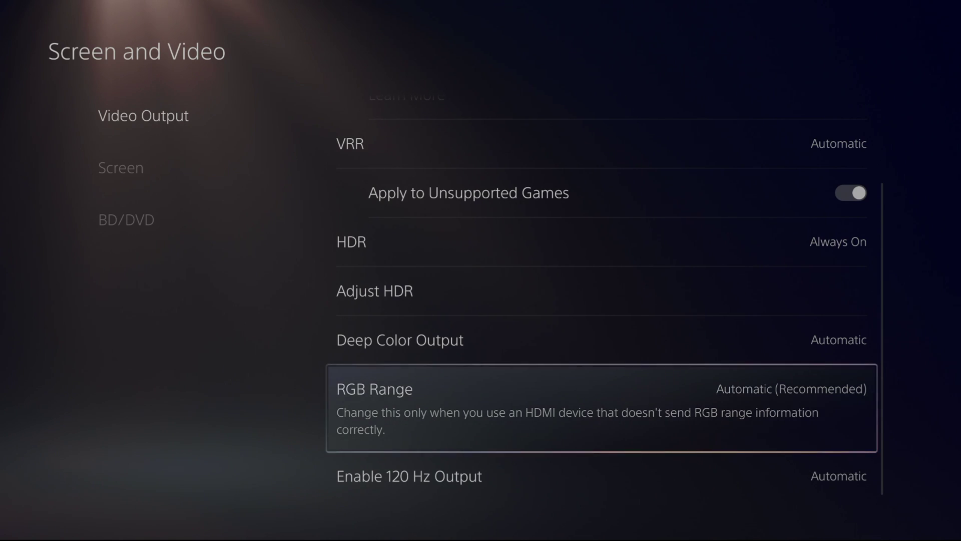
pyautogui.press('Down')
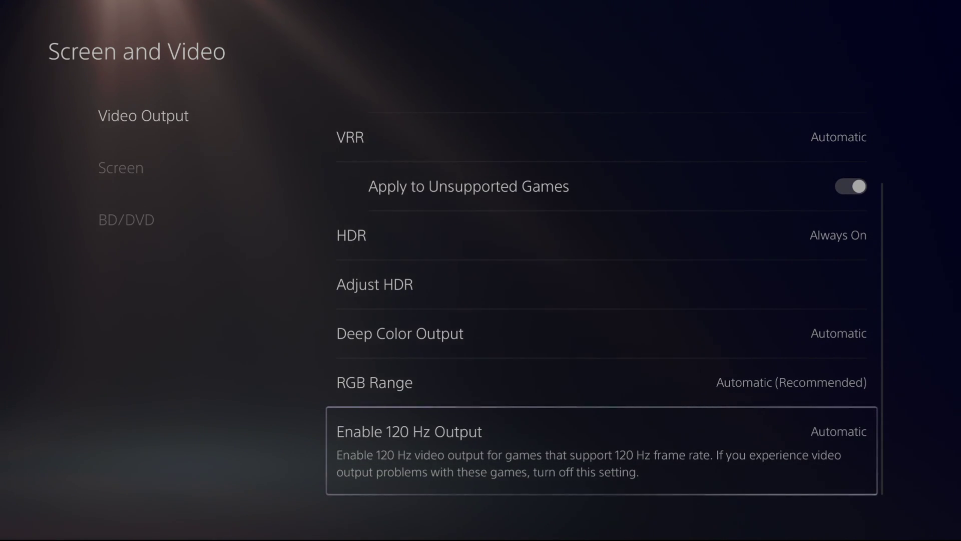
pyautogui.press('Return')
pyautogui.press('Escape')
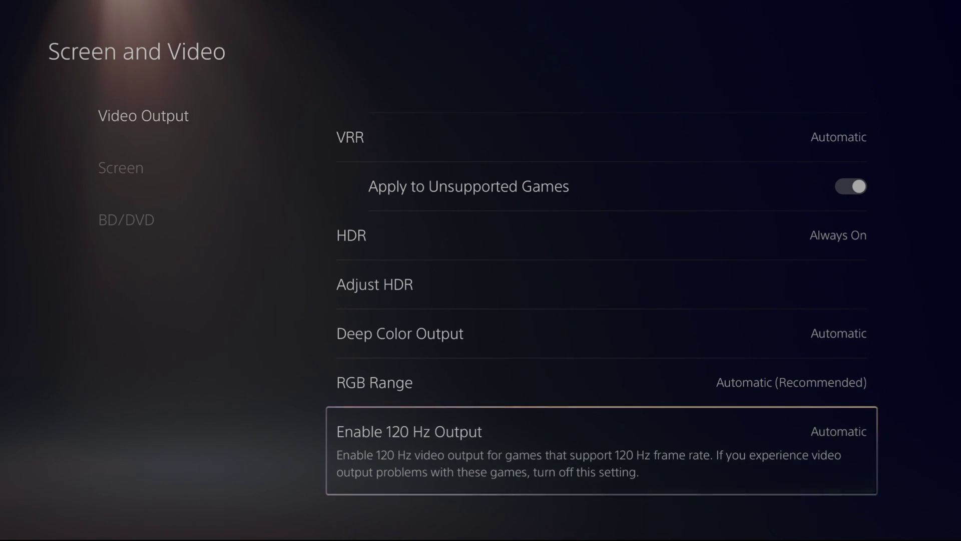
pyautogui.press('Up')
pyautogui.press('Up')
pyautogui.press('Up')
pyautogui.press('Up')
pyautogui.press('Up')
pyautogui.press('Up')
pyautogui.press('Up')
pyautogui.press('Up')
pyautogui.press('Up')
pyautogui.press('Up')
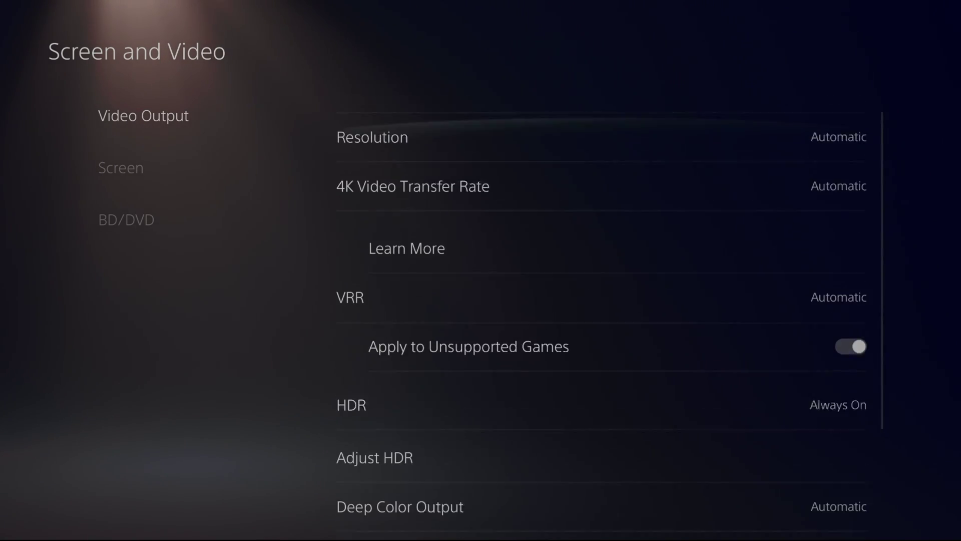
pyautogui.press('Left')
# Step: Go to Sound > Audio Output and confirm Enable 3D Audio for TV Speakers is on
pyautogui.press('Escape')
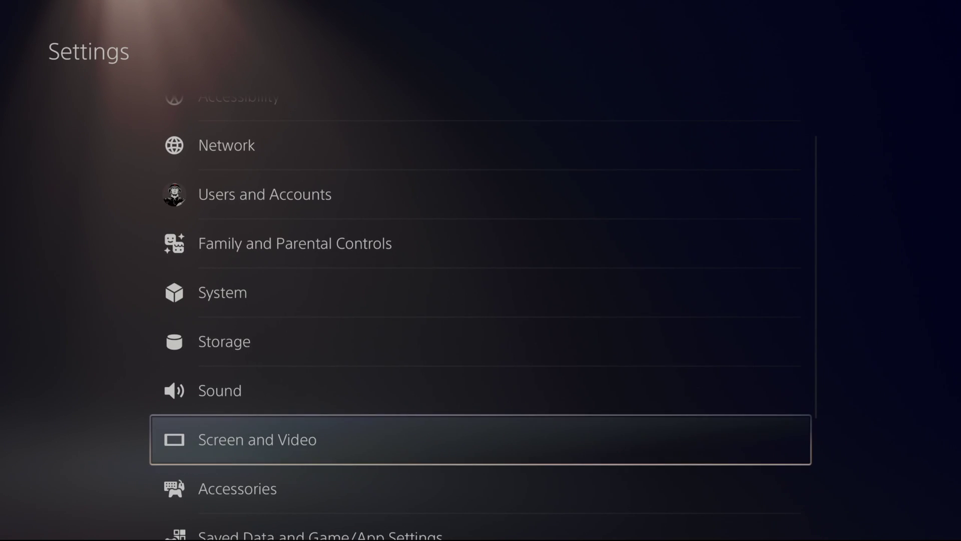
pyautogui.press('Up')
pyautogui.press('Return')
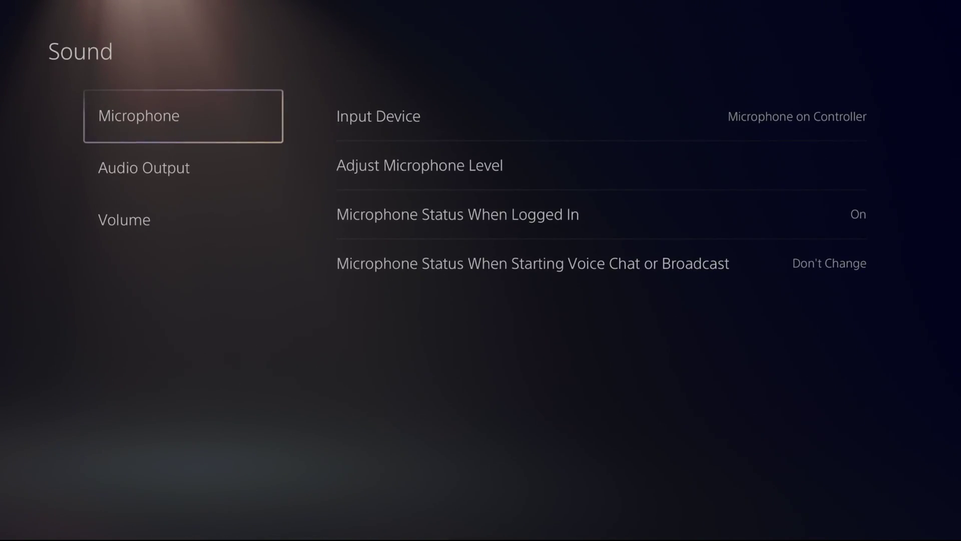
pyautogui.press('Down')
pyautogui.press('Right')
pyautogui.press('Down')
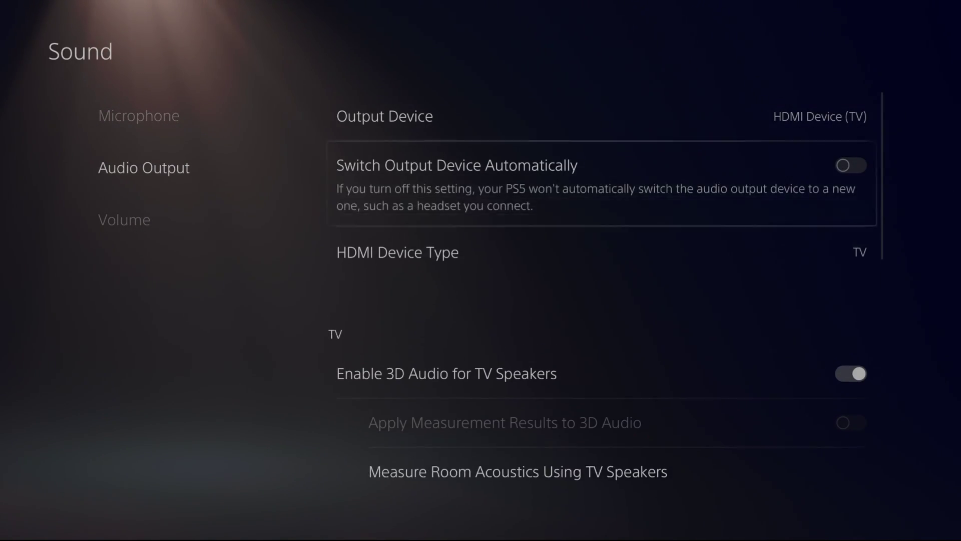
pyautogui.press('Down')
pyautogui.press('Down')
pyautogui.press('Down')
pyautogui.press('Up')
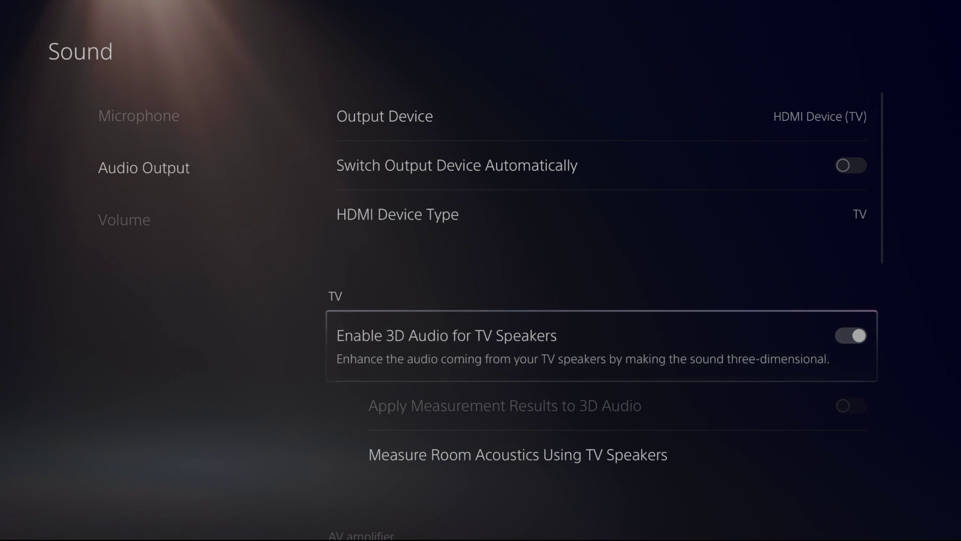